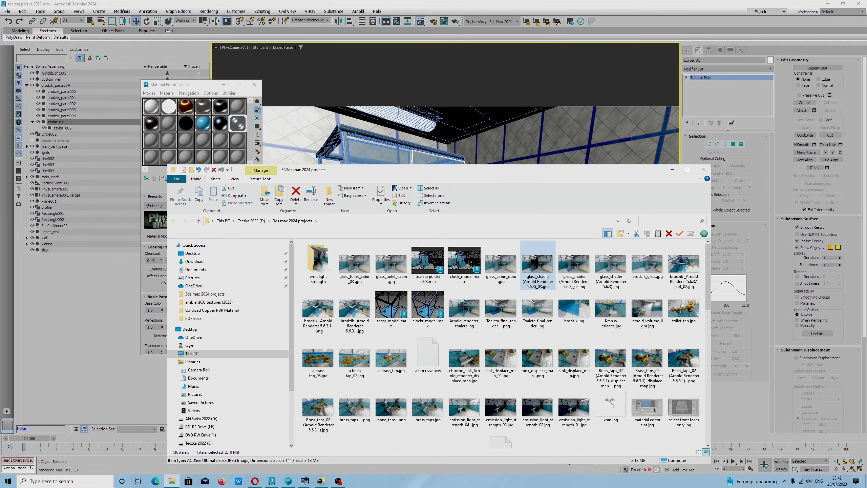
# - Compare the saved renders glass_shader (Arnold Renderer 5.6.3)_03, glass_toilet_cabin_03 and glass_shader (Arnold Renderer 5.6.3)_02, then minimize the file browser
pyautogui.doubleClick(545, 276)
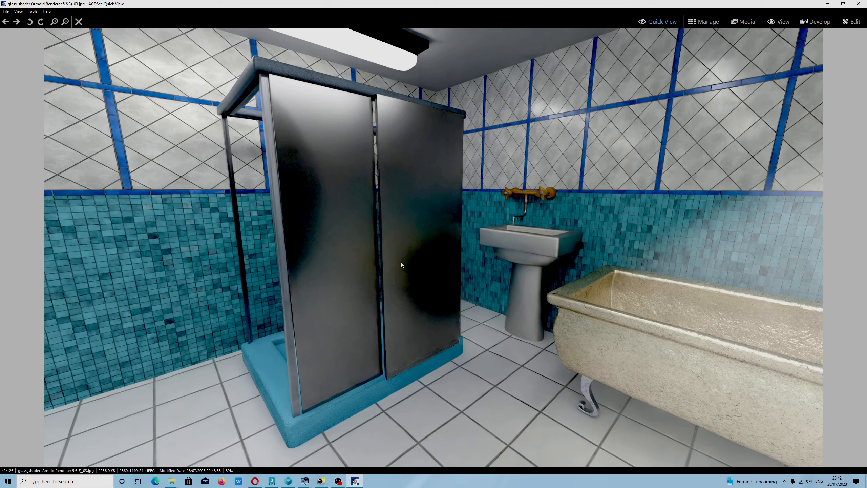
pyautogui.click(859, 3)
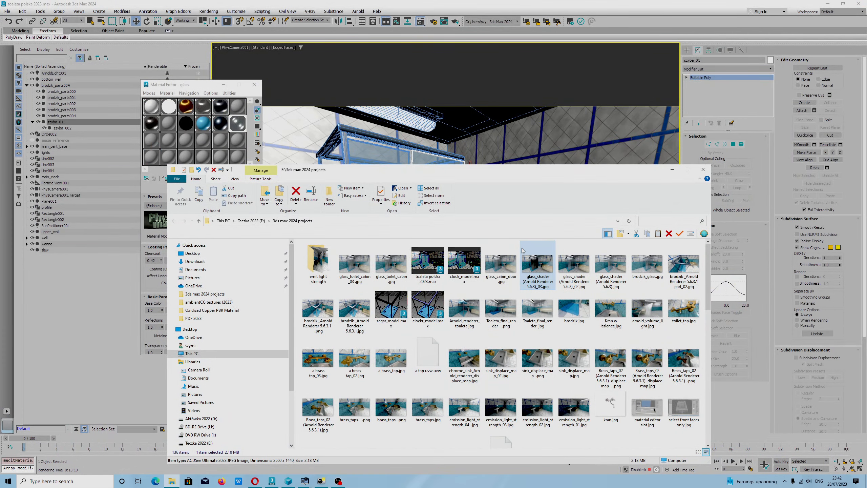
pyautogui.doubleClick(355, 265)
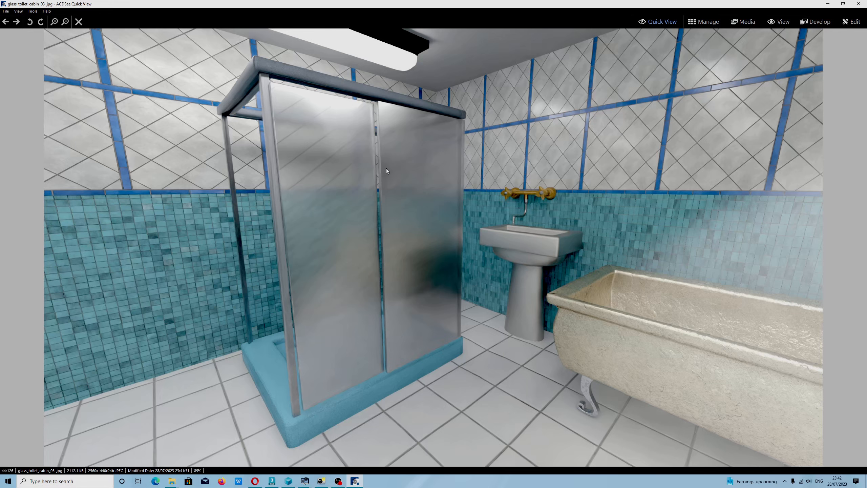
pyautogui.click(861, 5)
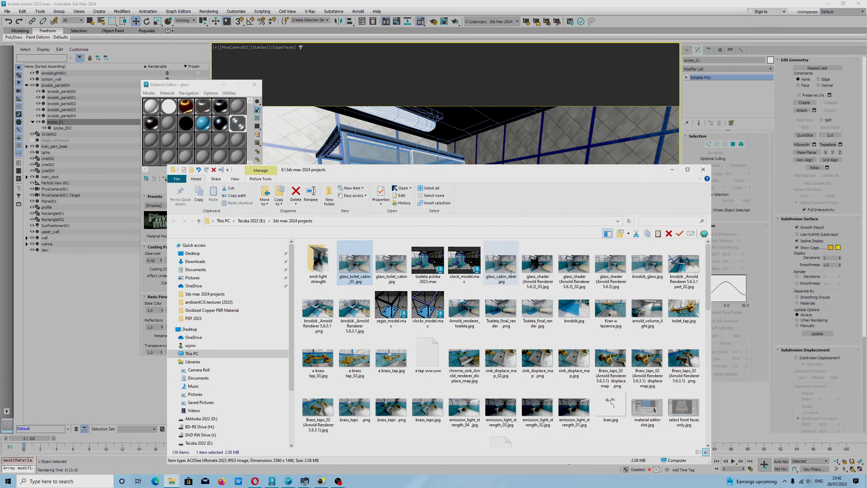
pyautogui.doubleClick(574, 265)
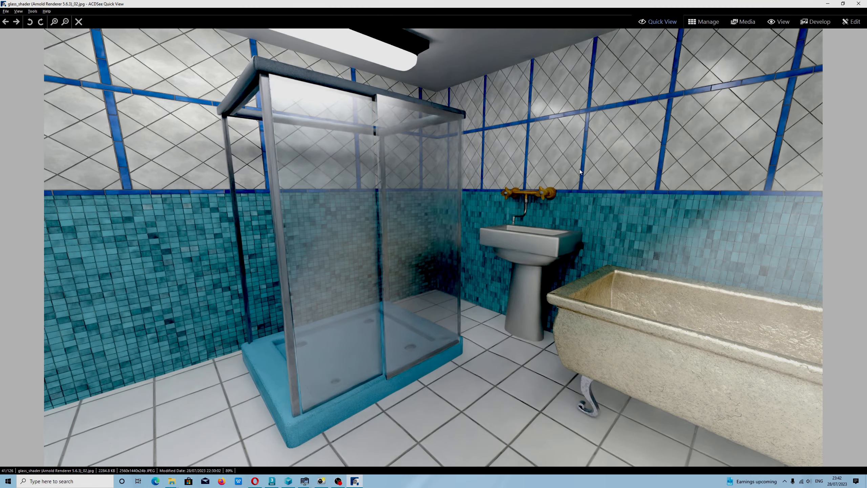
pyautogui.click(859, 4)
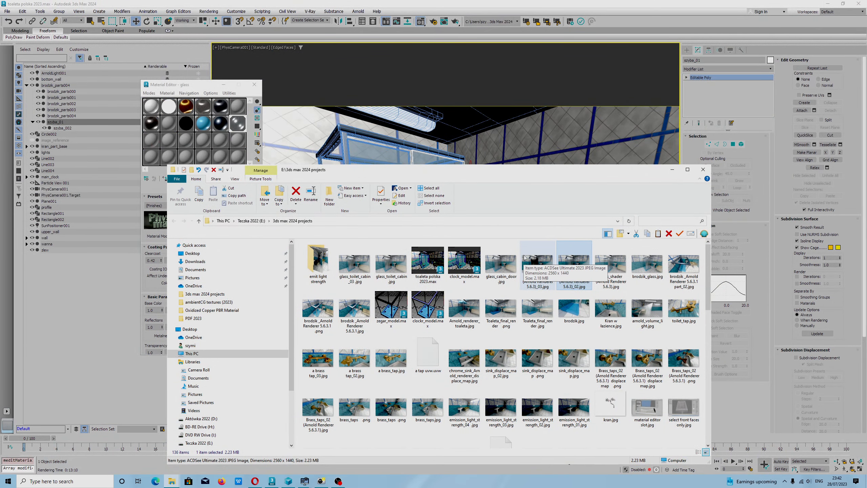
pyautogui.click(673, 171)
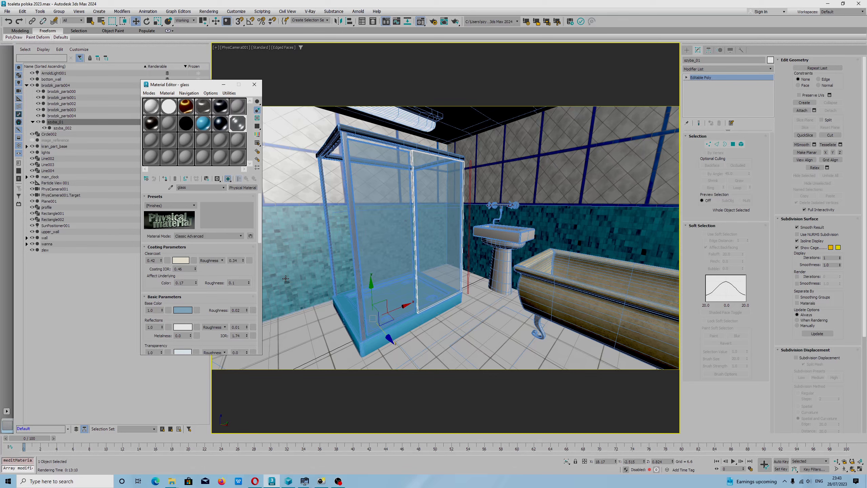
# - In the Arnold render settings, reduce both the transmission ray depth and the transparency depth to 2
pyautogui.click(434, 21)
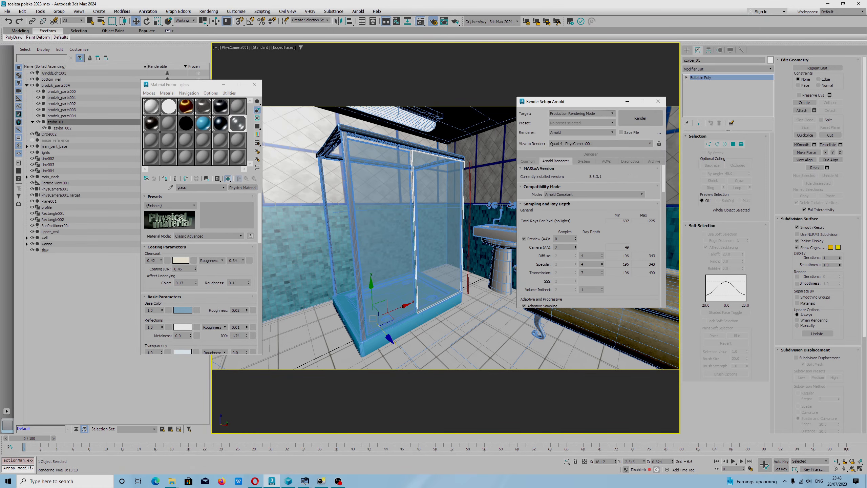
pyautogui.moveTo(616, 291); pyautogui.dragTo(608, 234)
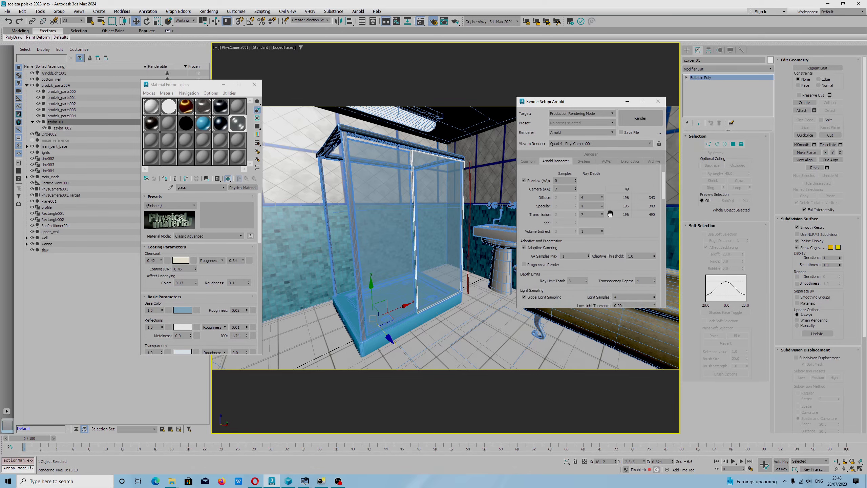
pyautogui.scroll(-2, 649, 266)
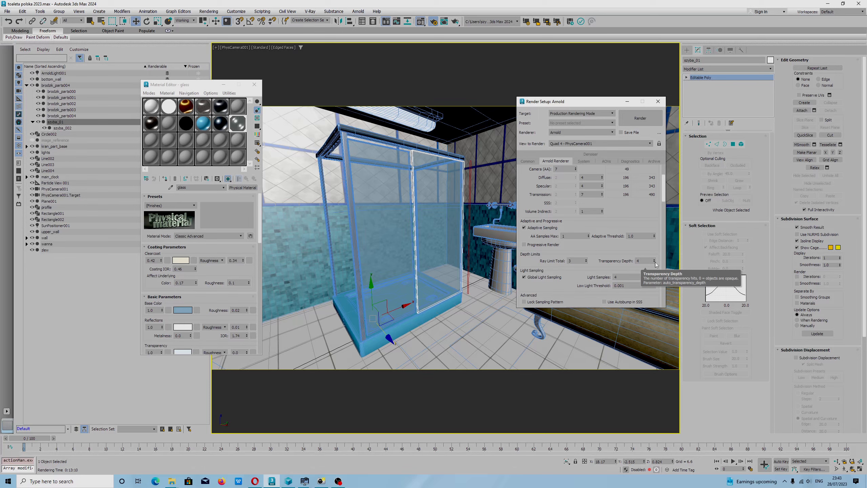
pyautogui.click(655, 262)
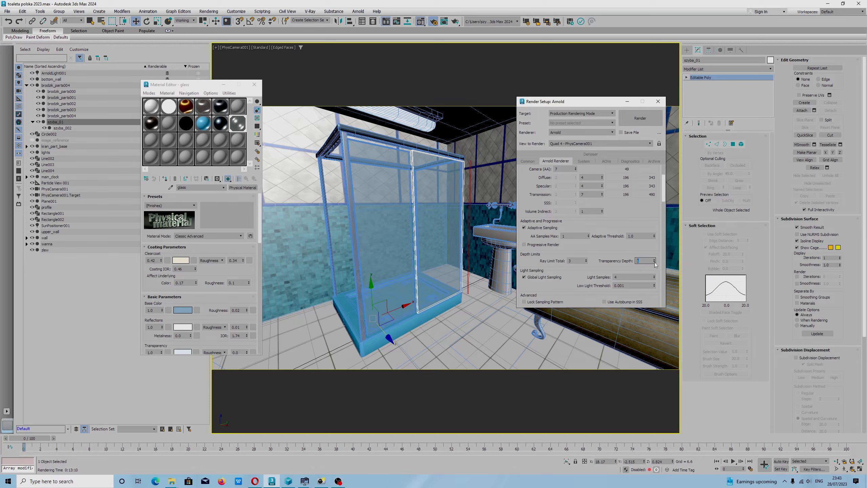
pyautogui.click(603, 197)
pyautogui.click(603, 196)
pyautogui.click(655, 259)
# - Set the render output size to 1280x720, then run a test render of the PhysCamera001 view and cancel it
pyautogui.click(528, 161)
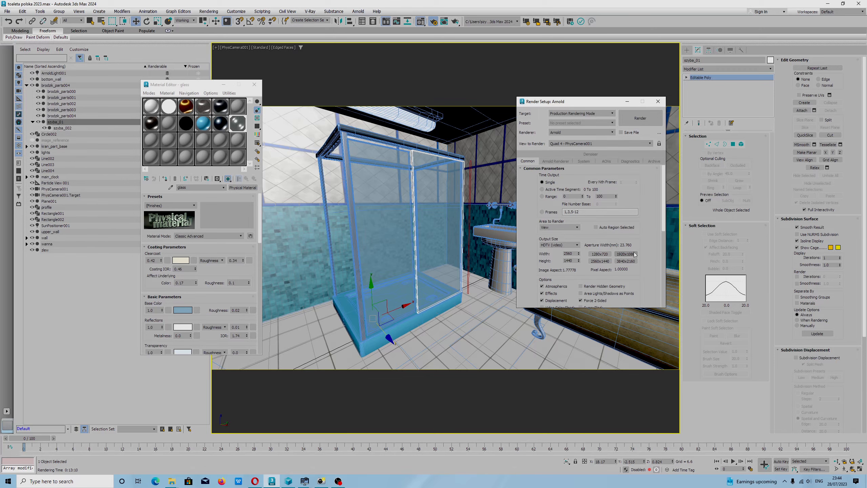
pyautogui.click(600, 254)
pyautogui.click(638, 120)
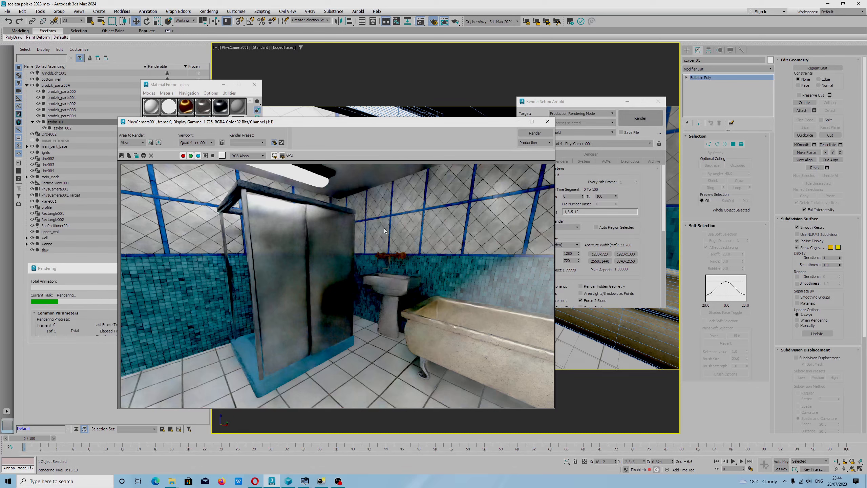
pyautogui.click(106, 295)
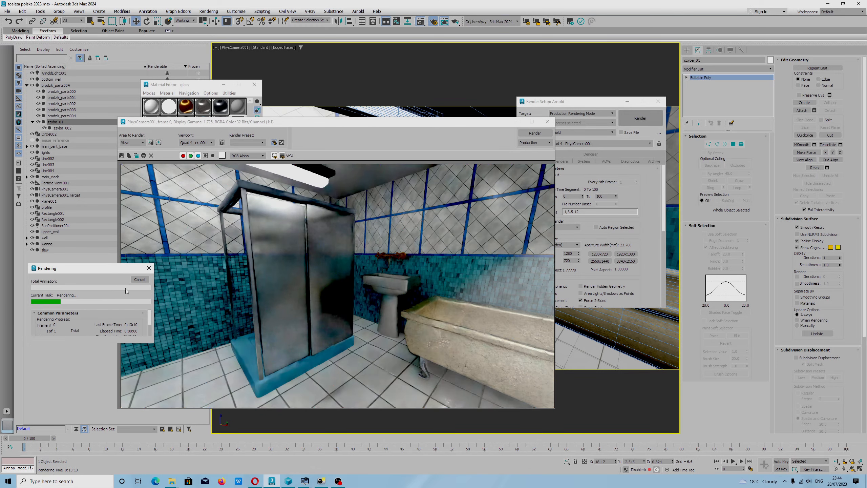
pyautogui.click(135, 282)
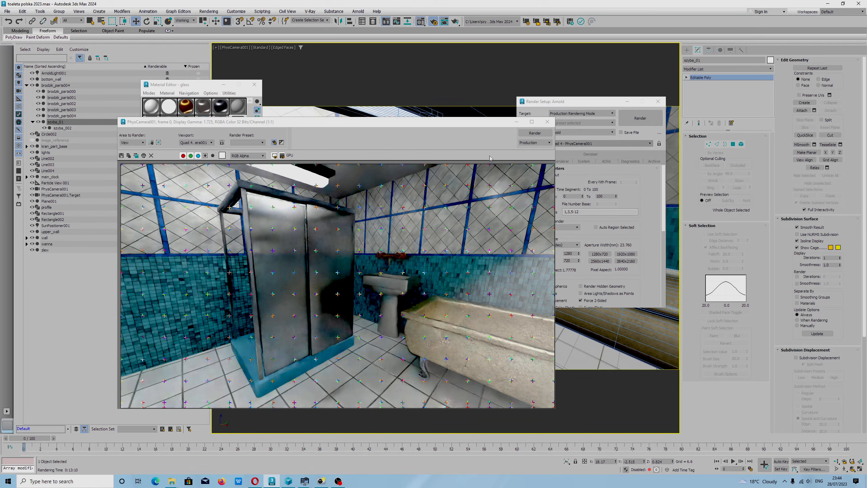
pyautogui.click(553, 122)
# - Lower the Arnold transmission ray depth and transparency depth to 1 and render the camera view
pyautogui.click(582, 161)
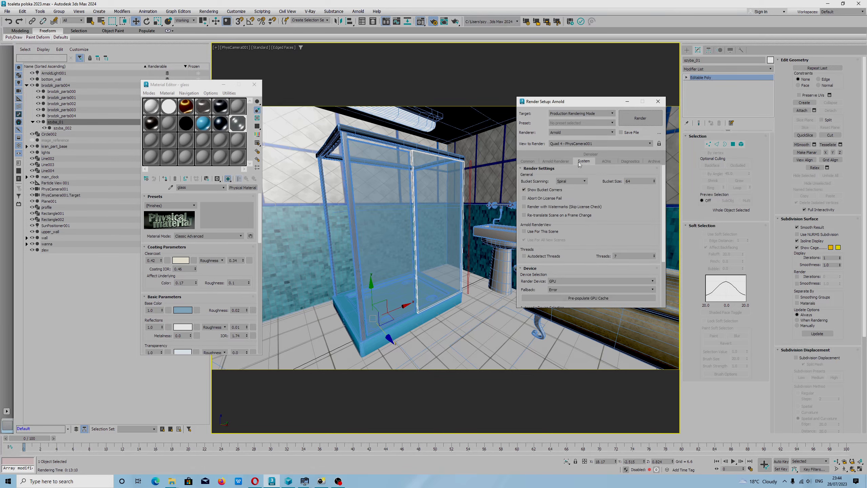
pyautogui.click(555, 161)
pyautogui.scroll(-10, 580, 222)
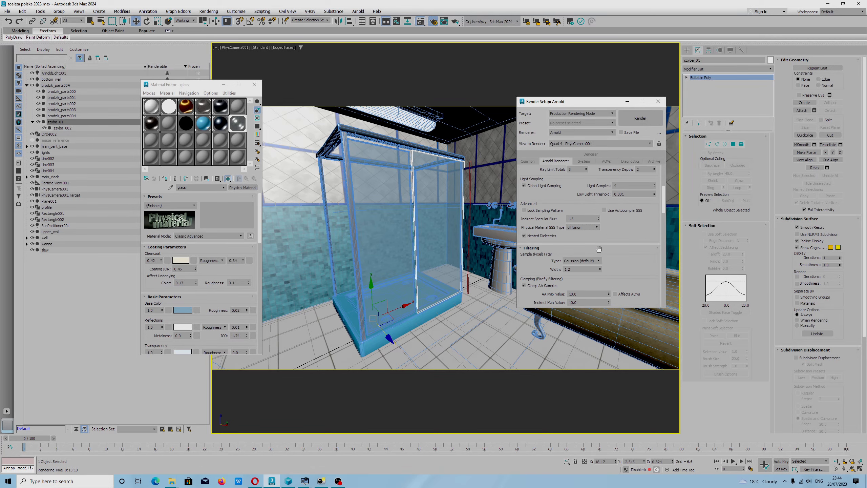
pyautogui.scroll(8, 599, 251)
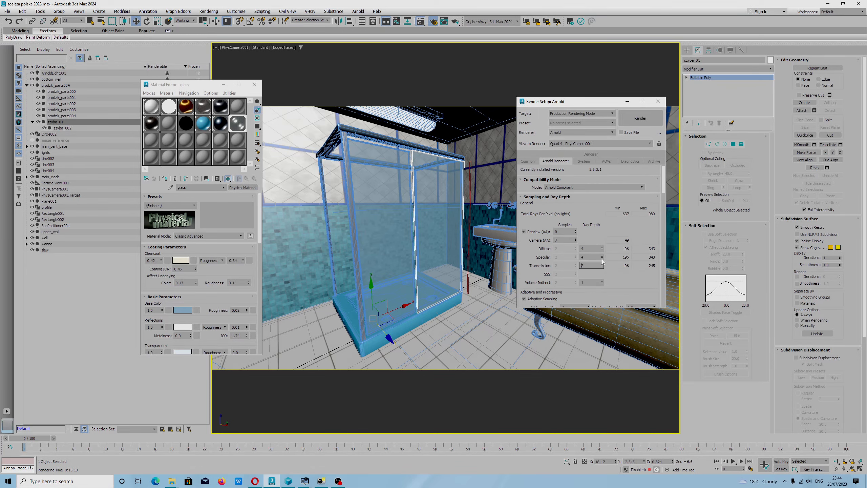
pyautogui.click(655, 293)
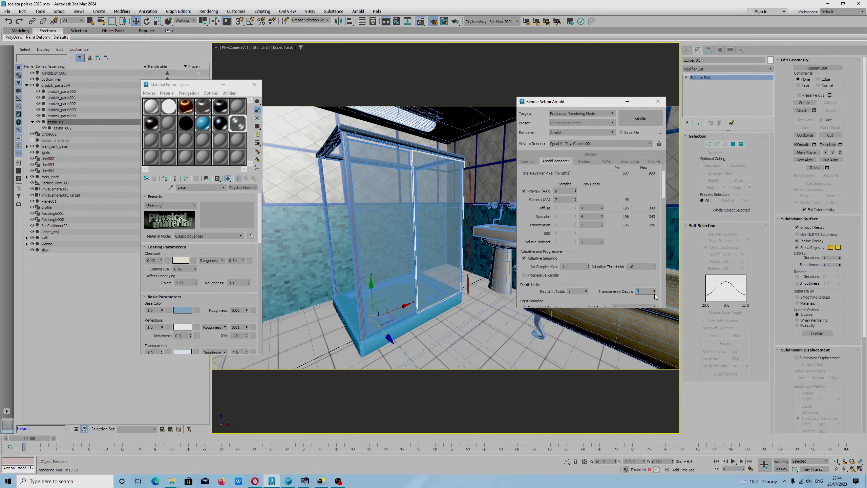
pyautogui.click(602, 227)
pyautogui.click(634, 119)
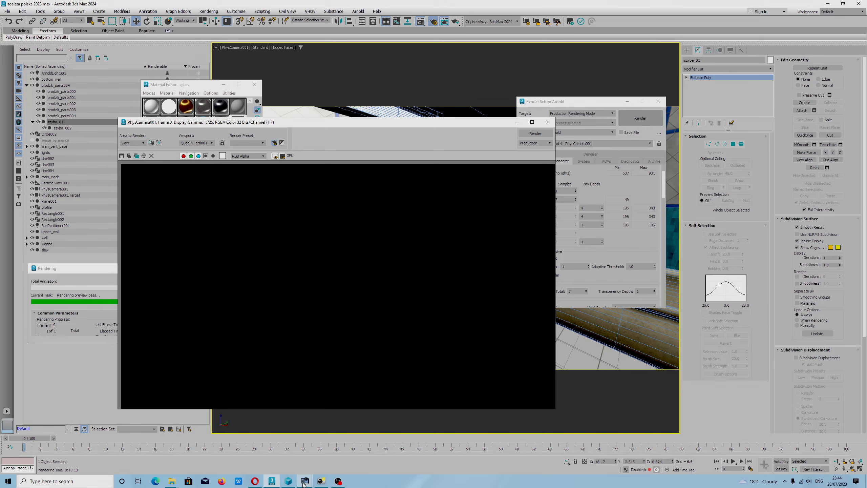
# - Switch to System Information to check the GPU load and inspect the shower glass in the running render
pyautogui.moveTo(305, 481)
pyautogui.click(342, 449)
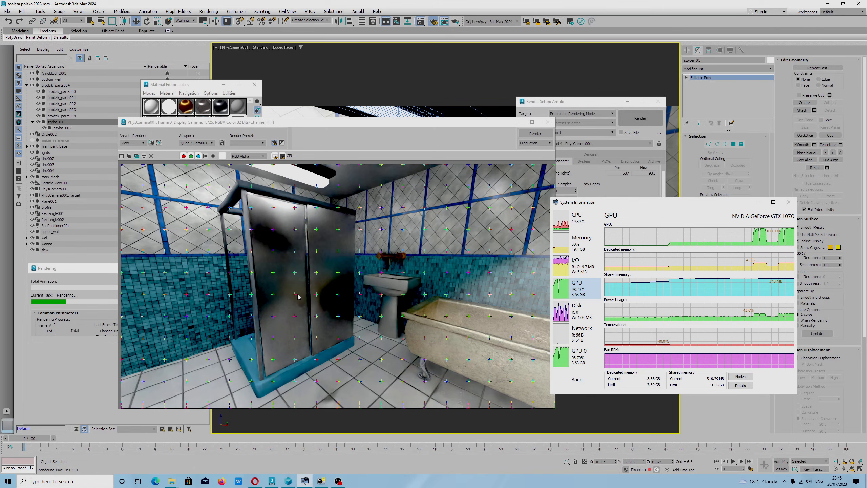
pyautogui.scroll(1, 298, 297)
pyautogui.scroll(-1, 298, 296)
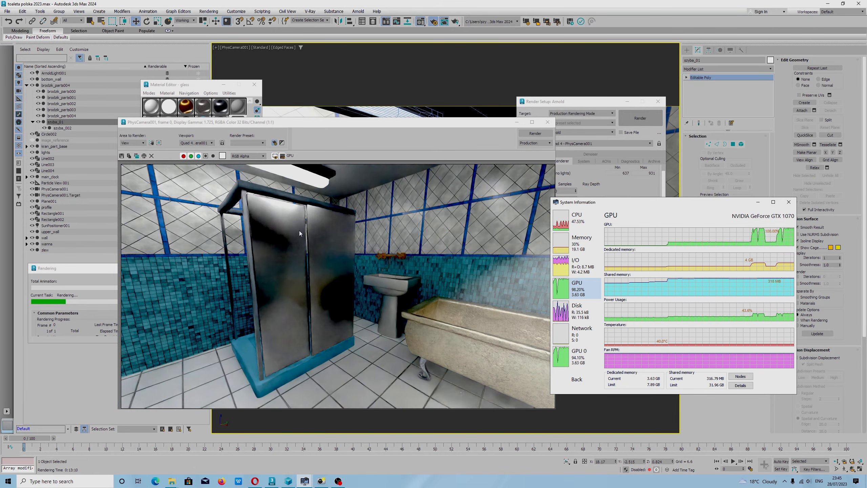
# - Cancel the running render and close the rendered frame window
pyautogui.click(103, 313)
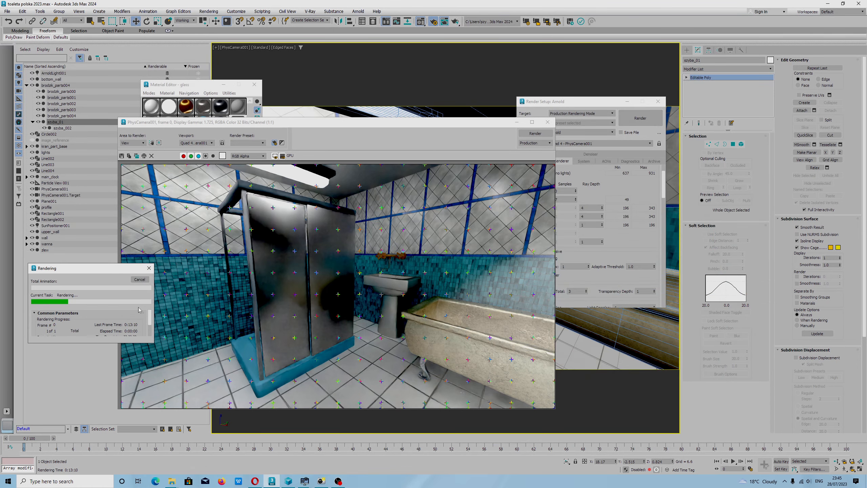
pyautogui.click(145, 281)
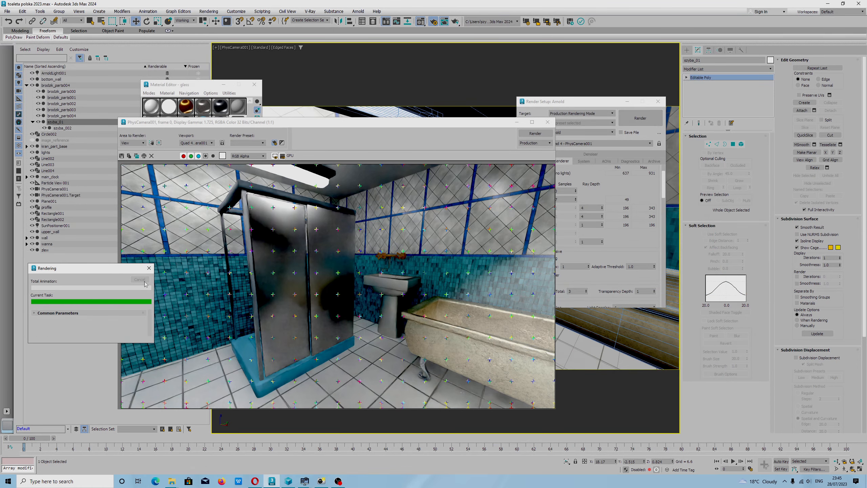
pyautogui.click(548, 122)
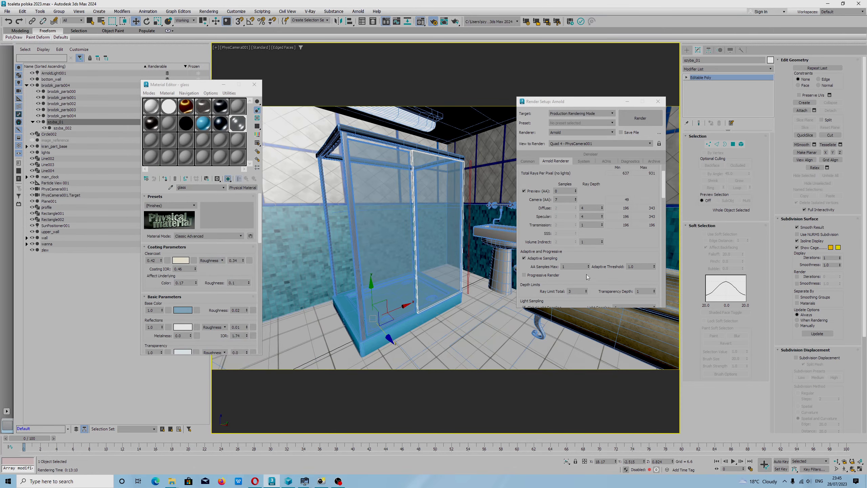
# - Set the Arnold transmission ray depth to 7, then run a test render and cancel it
pyautogui.scroll(-1, 624, 239)
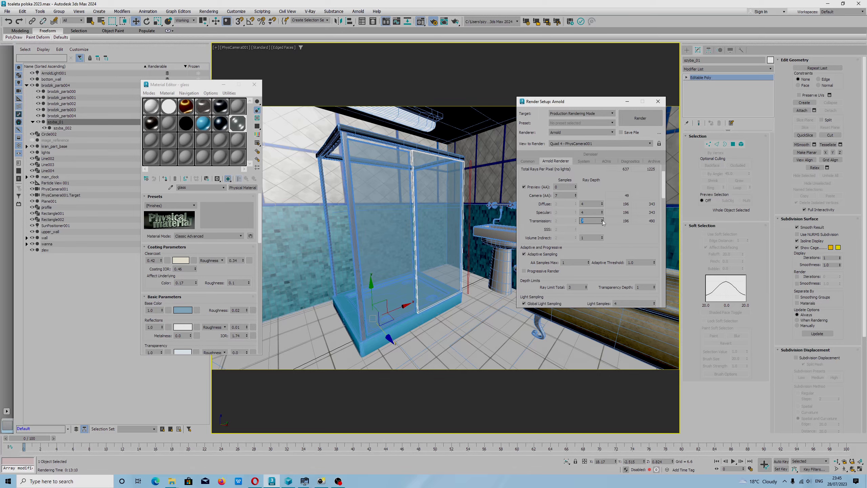
pyautogui.click(616, 225)
pyautogui.click(647, 120)
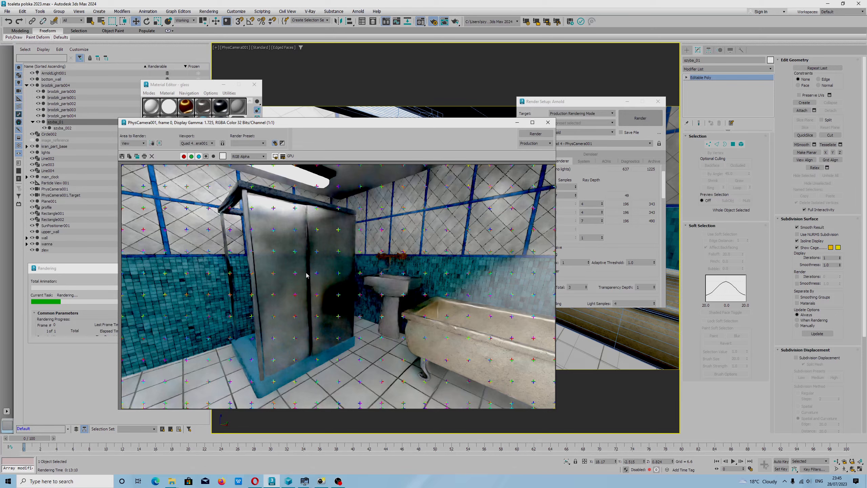
pyautogui.click(61, 281)
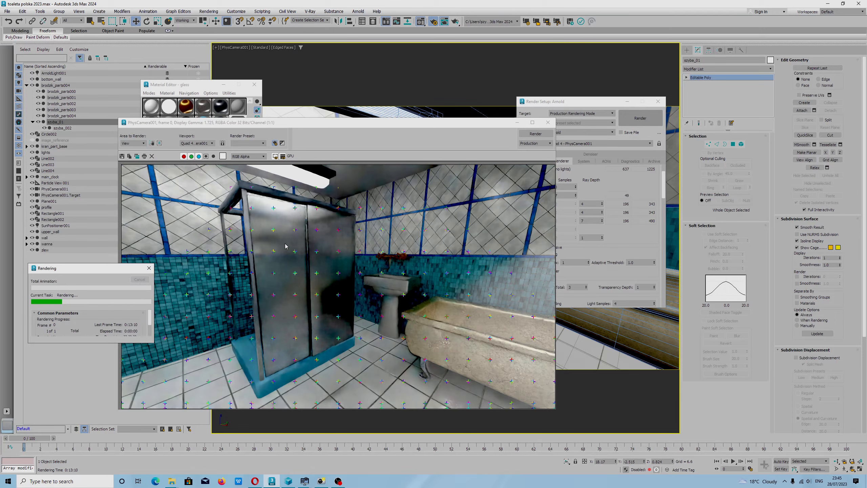
pyautogui.click(548, 122)
# - Set the Arnold transparency depth to 4 and render the camera view
pyautogui.click(655, 286)
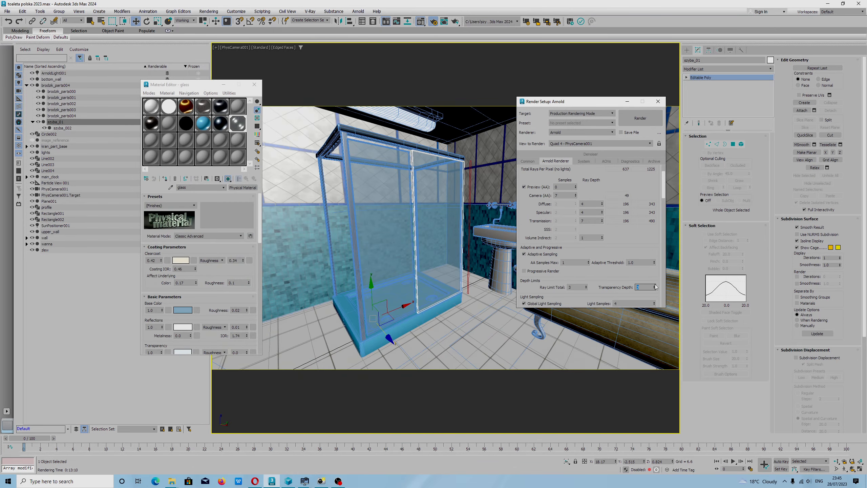
pyautogui.click(654, 285)
pyautogui.click(655, 286)
pyautogui.click(629, 119)
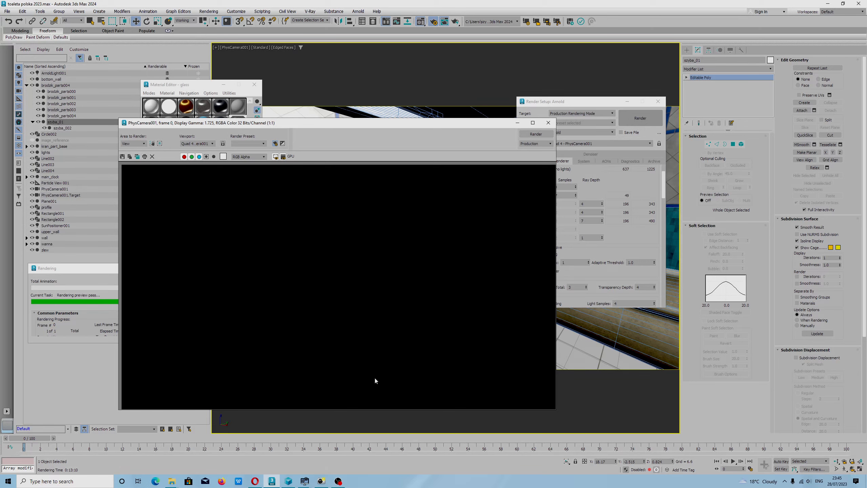
# - Examine the GPU and per-core CPU load in System Information during the render, then return to the rendered frame
pyautogui.moveTo(305, 482)
pyautogui.click(345, 444)
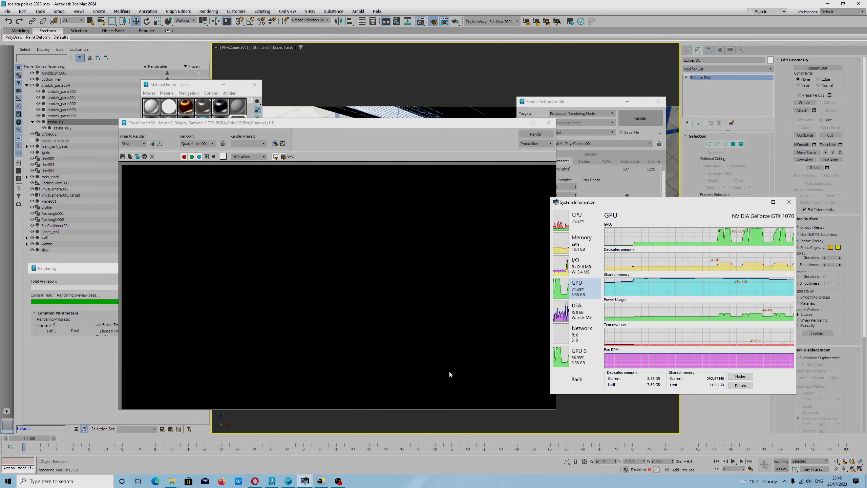
pyautogui.moveTo(635, 295)
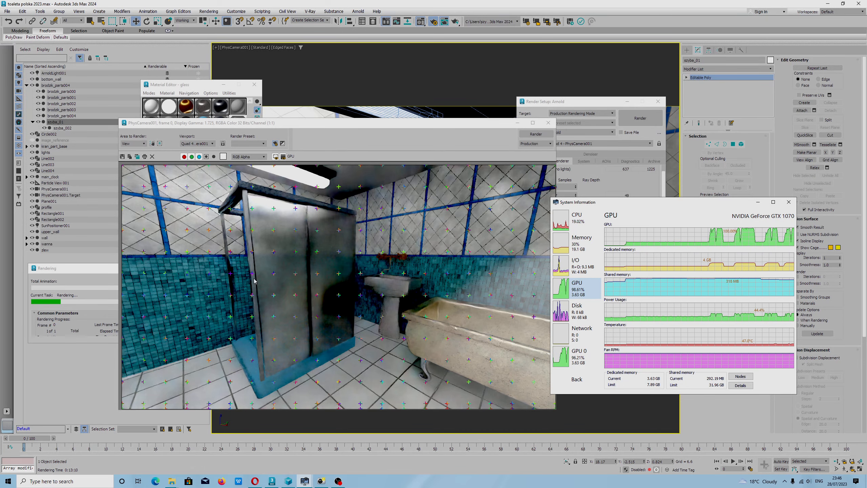
pyautogui.click(596, 226)
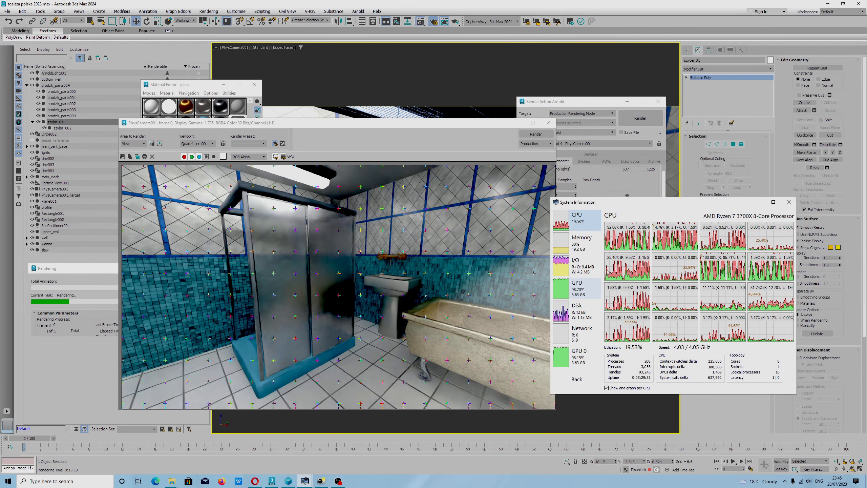
pyautogui.moveTo(629, 248)
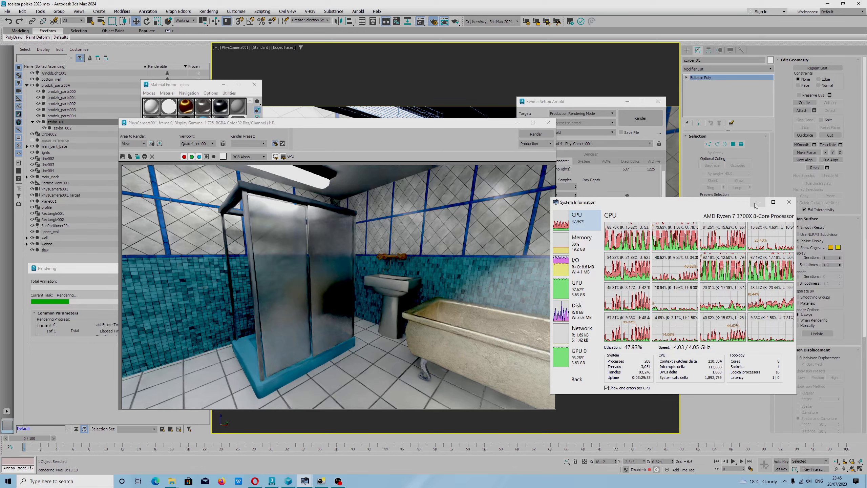
pyautogui.click(475, 250)
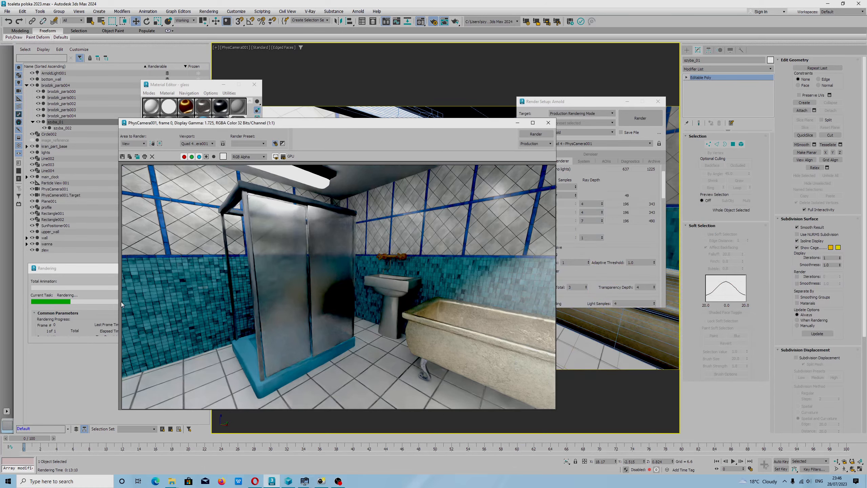
# - Cancel the running transparency depth test render and close the rendered frame window
pyautogui.click(95, 272)
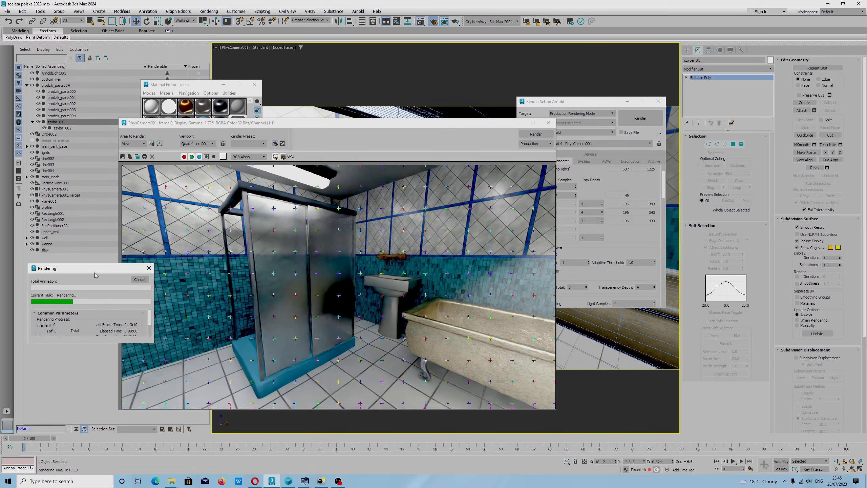
pyautogui.click(139, 280)
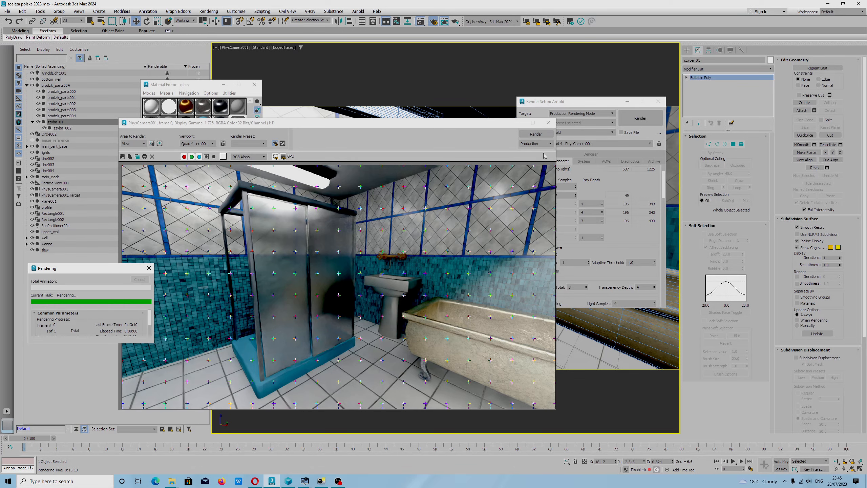
pyautogui.click(549, 123)
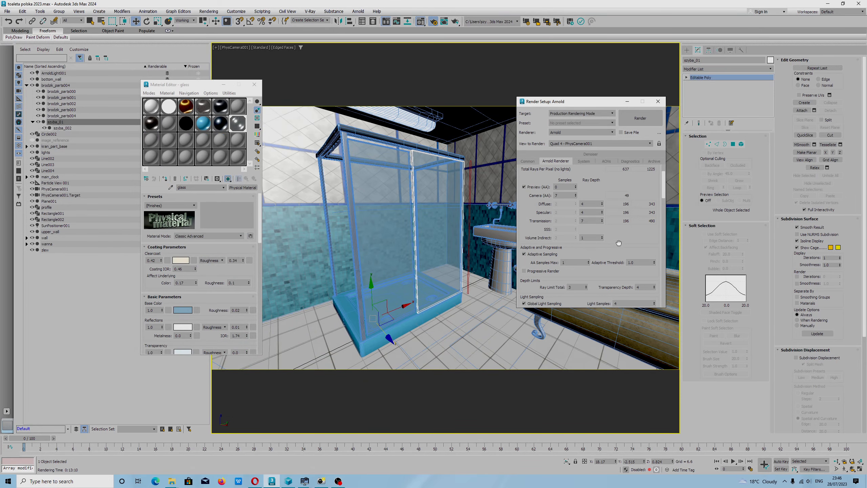
# - Set Arnold's Ray Limit Total to 7, run a test render of the camera view and cancel it
pyautogui.scroll(-2, 587, 256)
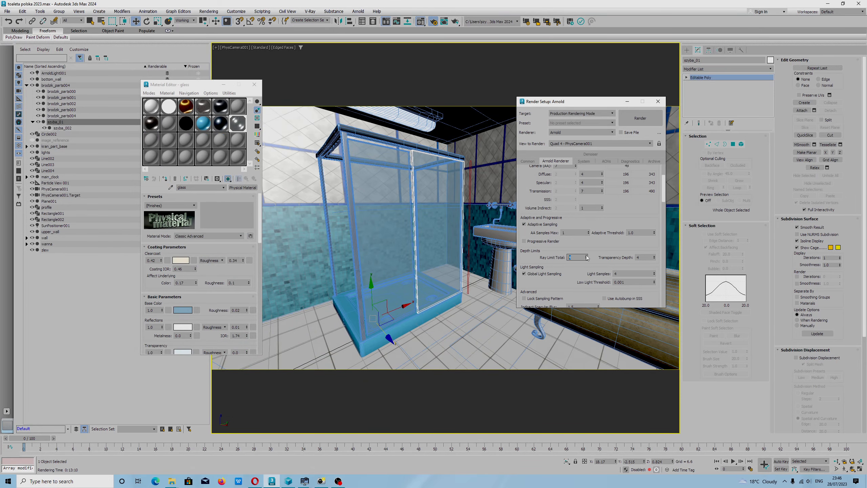
pyautogui.write('7')
pyautogui.click(638, 120)
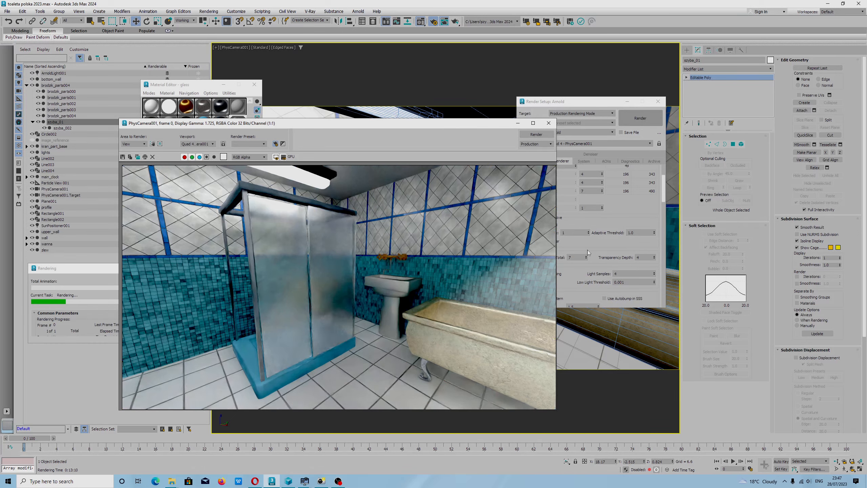
pyautogui.click(607, 249)
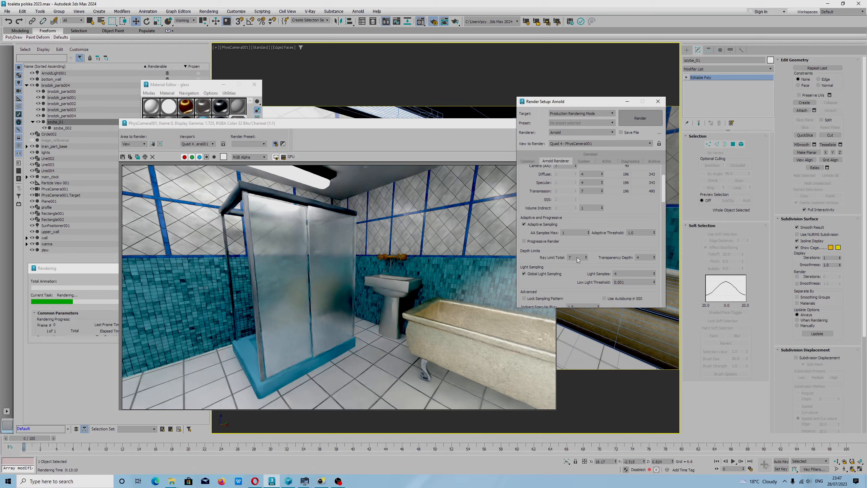
pyautogui.click(101, 291)
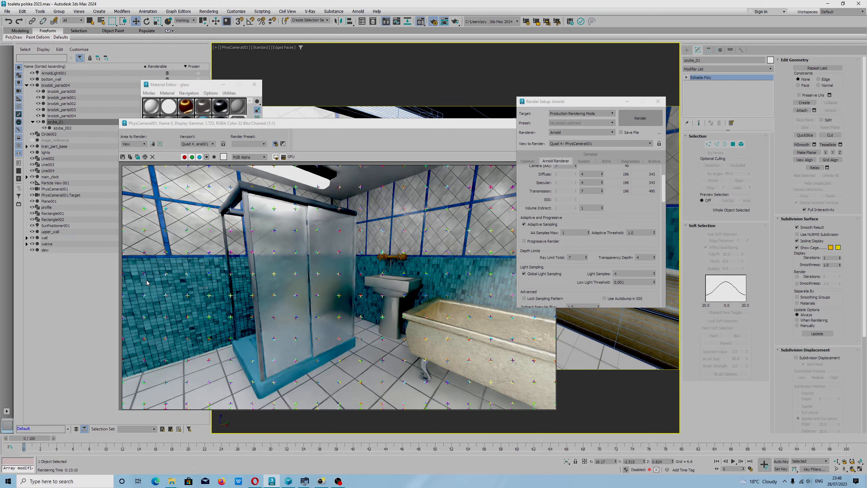
# - Set Arnold's Ray Limit Total to 2 and render the camera view
pyautogui.click(586, 259)
pyautogui.click(586, 259)
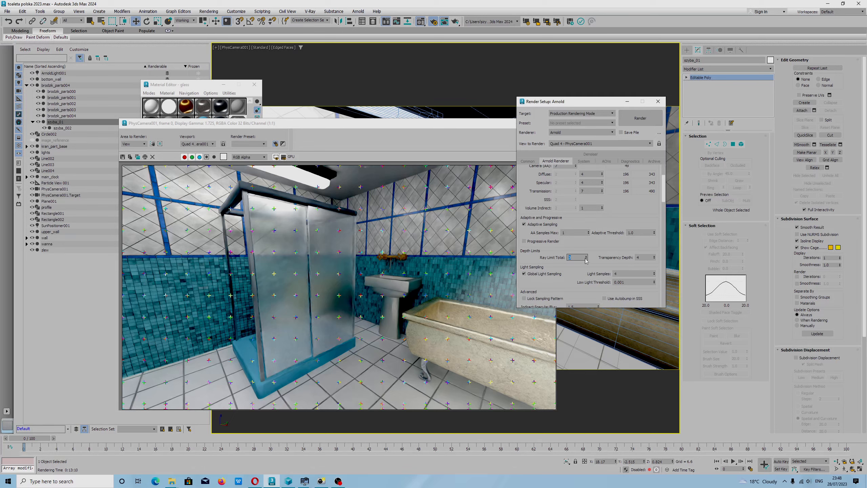
pyautogui.click(581, 242)
pyautogui.click(642, 120)
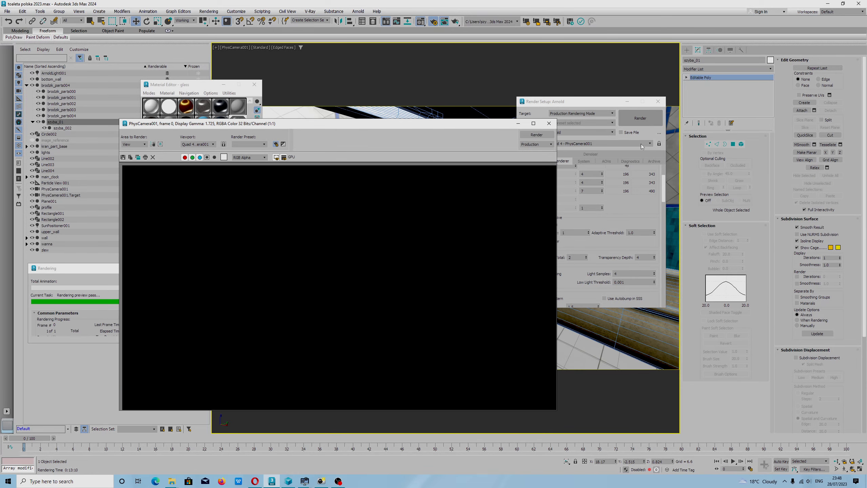
# - Examine the per-core CPU and GPU load in System Information during the render, and return to the rendered frame
pyautogui.click(598, 252)
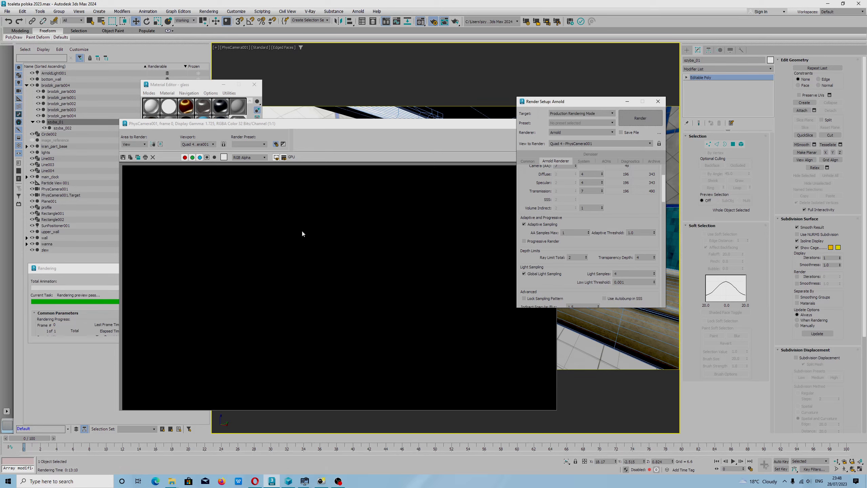
pyautogui.click(305, 481)
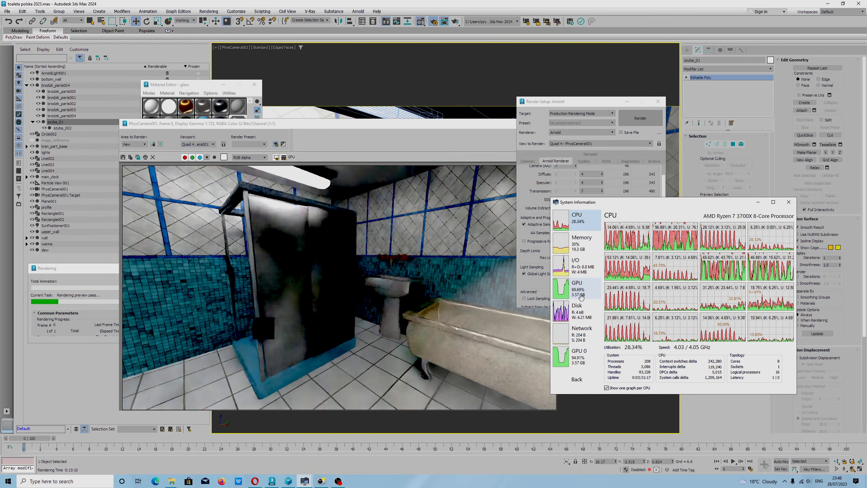
pyautogui.click(315, 276)
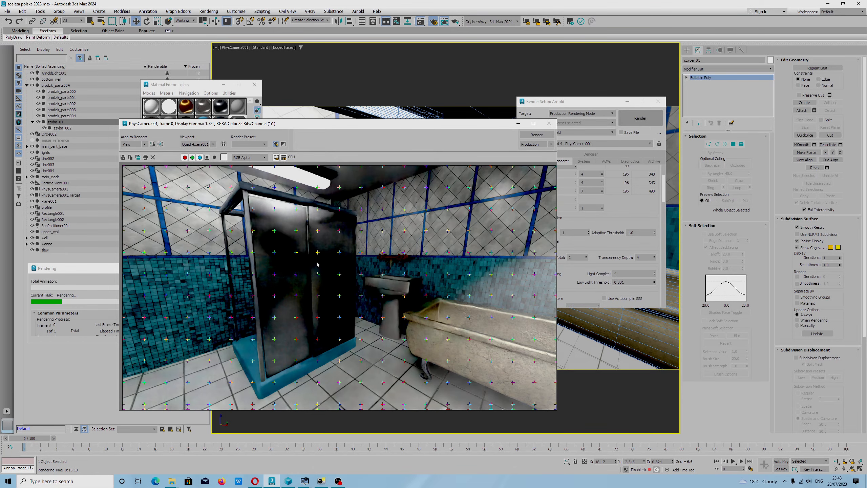
# - Cancel the test render with the ray limit of 2 and close its frame window
pyautogui.click(95, 296)
pyautogui.click(140, 278)
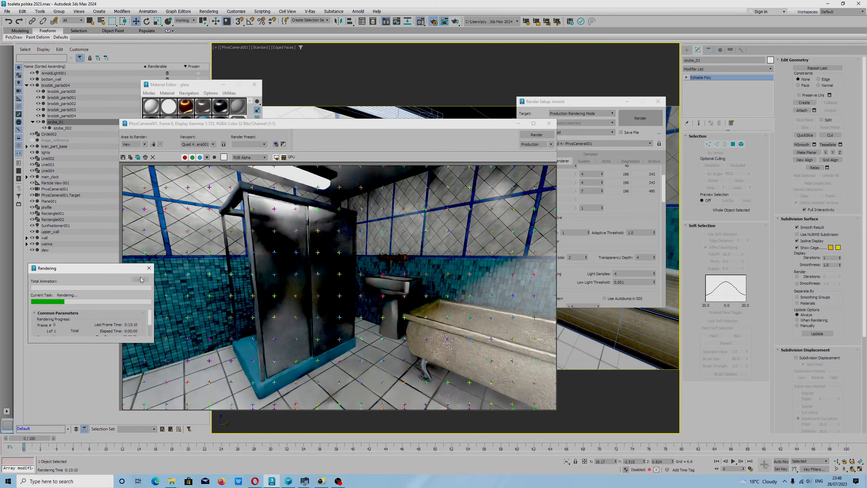
pyautogui.click(549, 124)
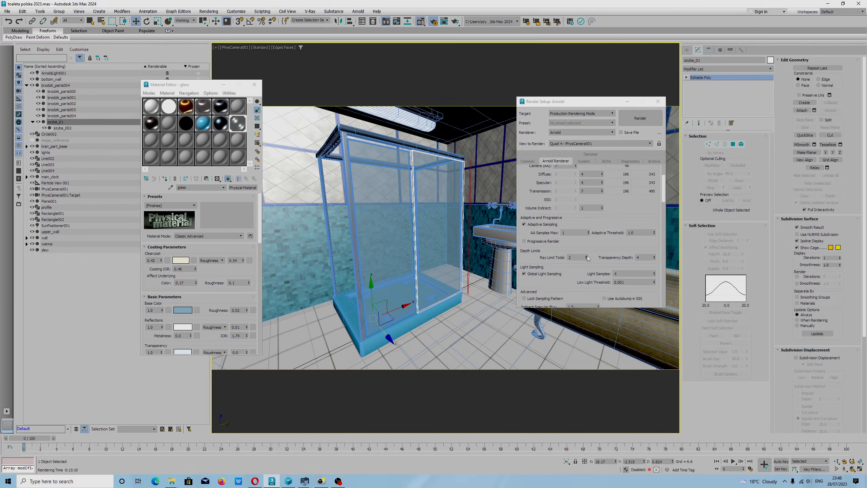
# - Set Arnold's Ray Limit Total to 3 and render the camera view again
pyautogui.doubleClick(572, 258)
pyautogui.write('3')
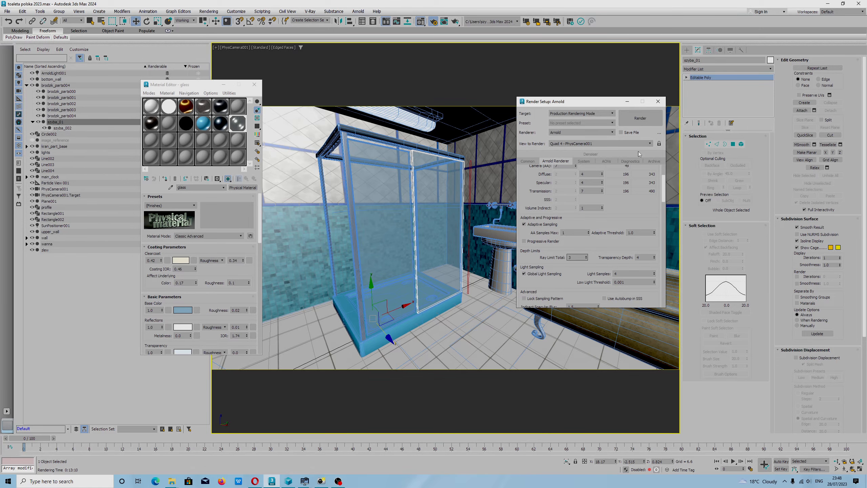
pyautogui.click(637, 120)
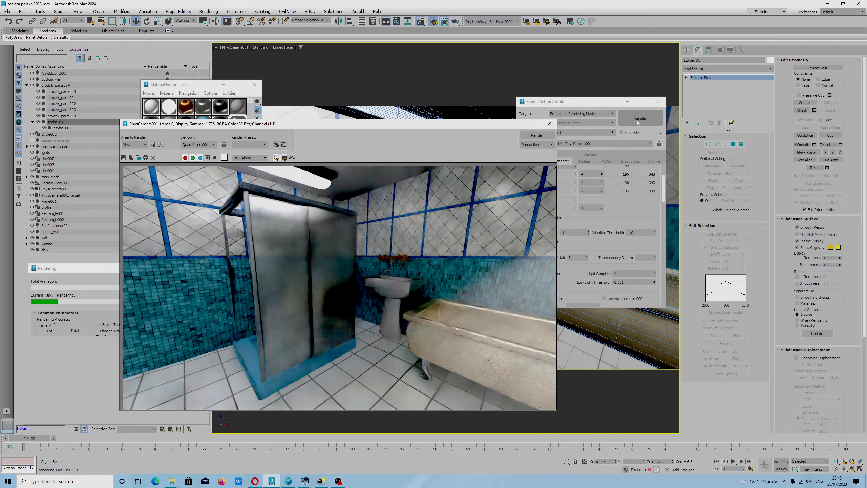
pyautogui.click(610, 250)
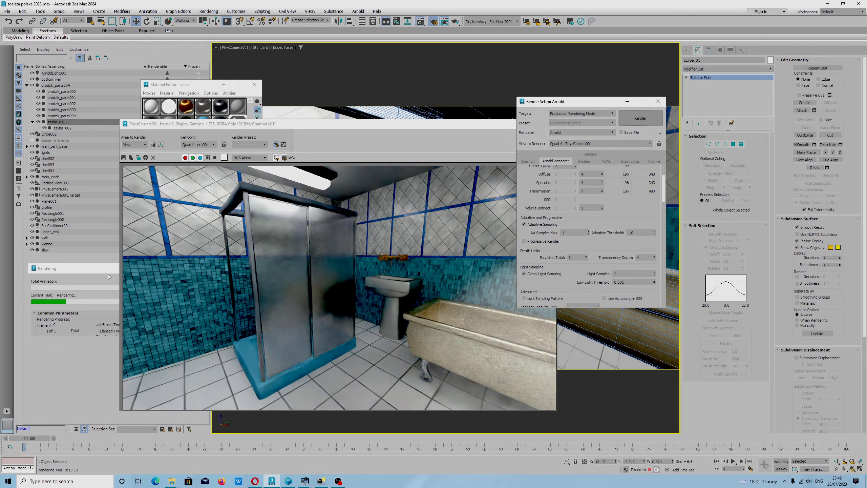
# - Stop the render in progress and close the rendered frame window
pyautogui.click(95, 292)
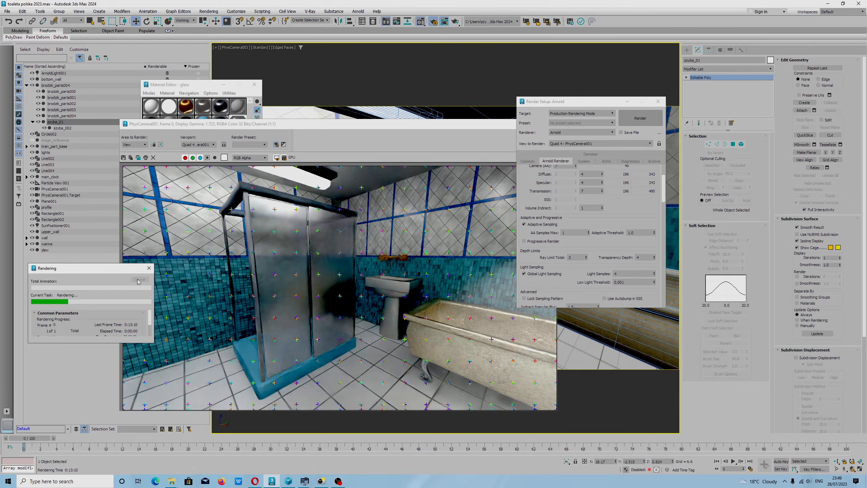
pyautogui.click(499, 123)
pyautogui.click(549, 124)
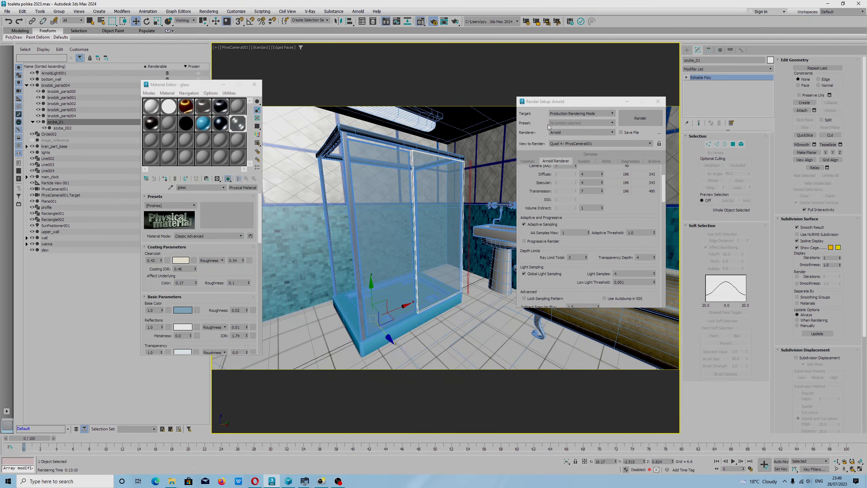
# - Check the common output size settings, then view the saved render glass_toilet_cabin_03.jpg from the 3ds max 2024 projects folder and close it
pyautogui.click(529, 161)
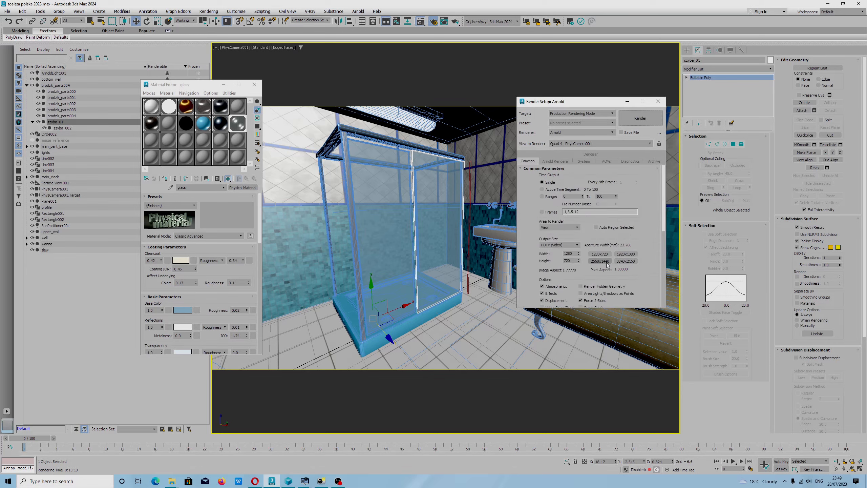
pyautogui.click(172, 481)
pyautogui.click(502, 458)
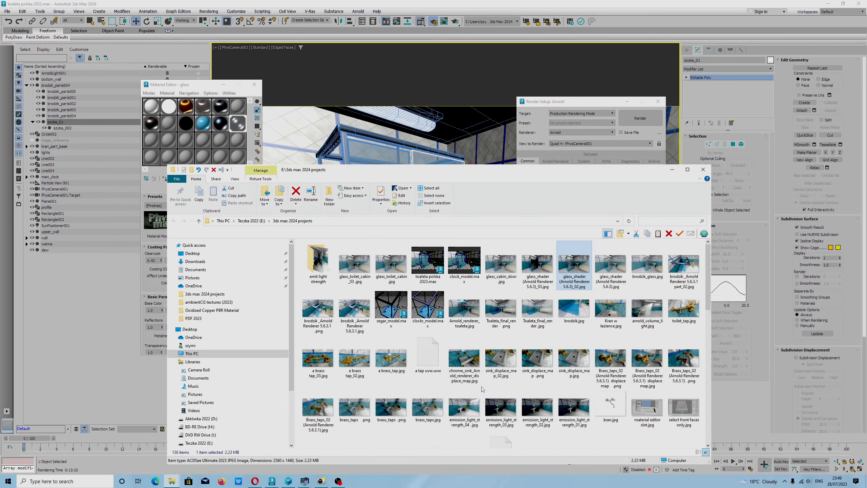
pyautogui.doubleClick(355, 268)
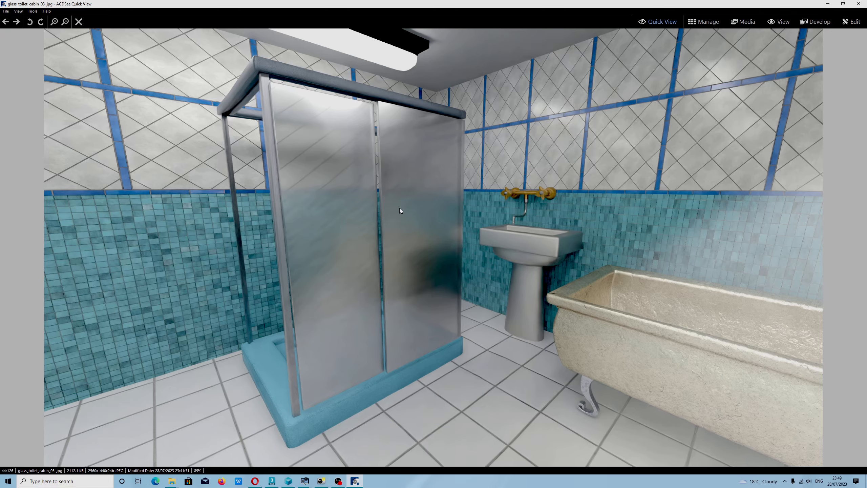
pyautogui.click(859, 3)
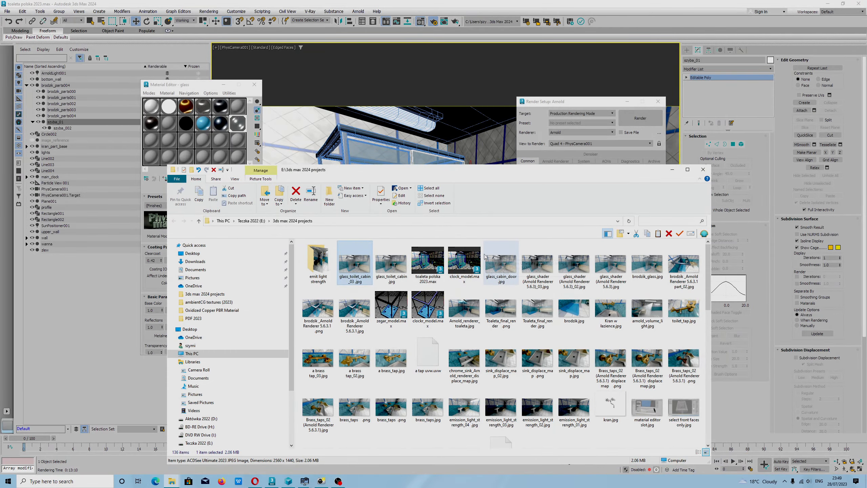
pyautogui.click(309, 482)
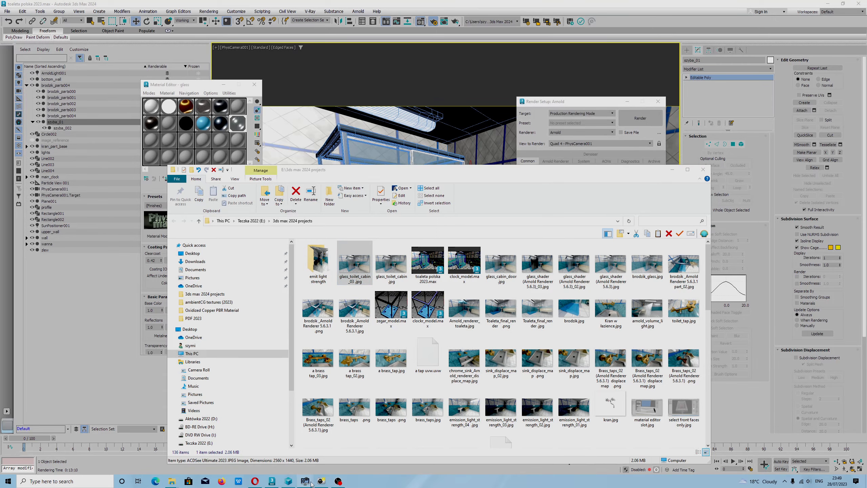
pyautogui.click(338, 481)
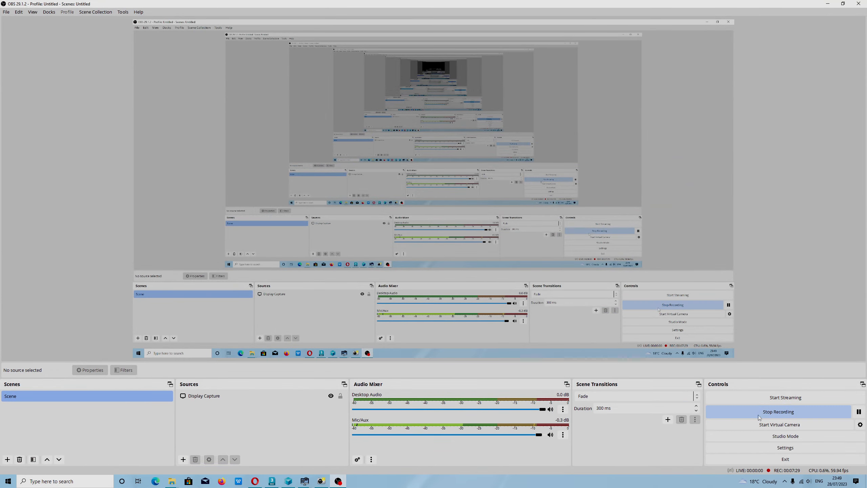